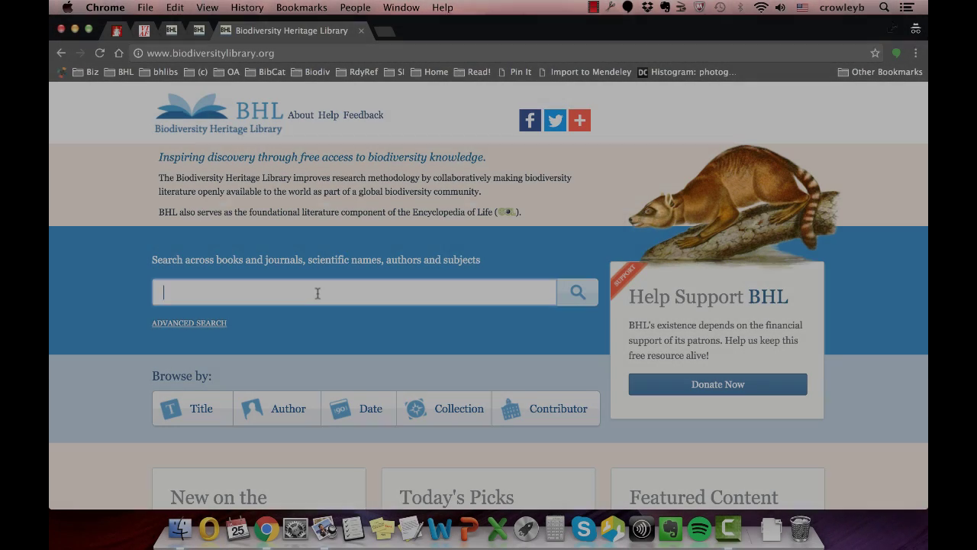
# - Search the whole library for 'Linn Carl von'
pyautogui.write('Linn ')
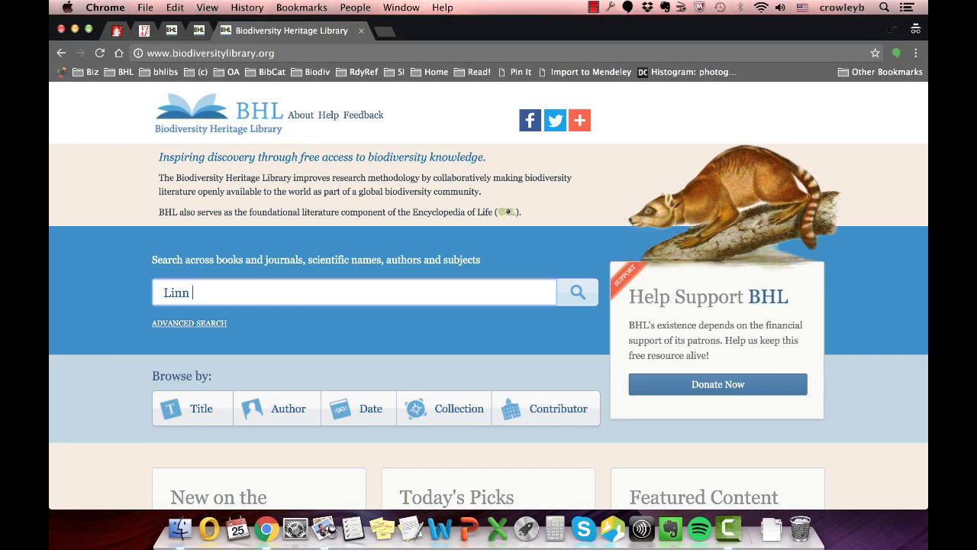
pyautogui.write('Call vo')
pyautogui.write('n')
pyautogui.click(561, 289)
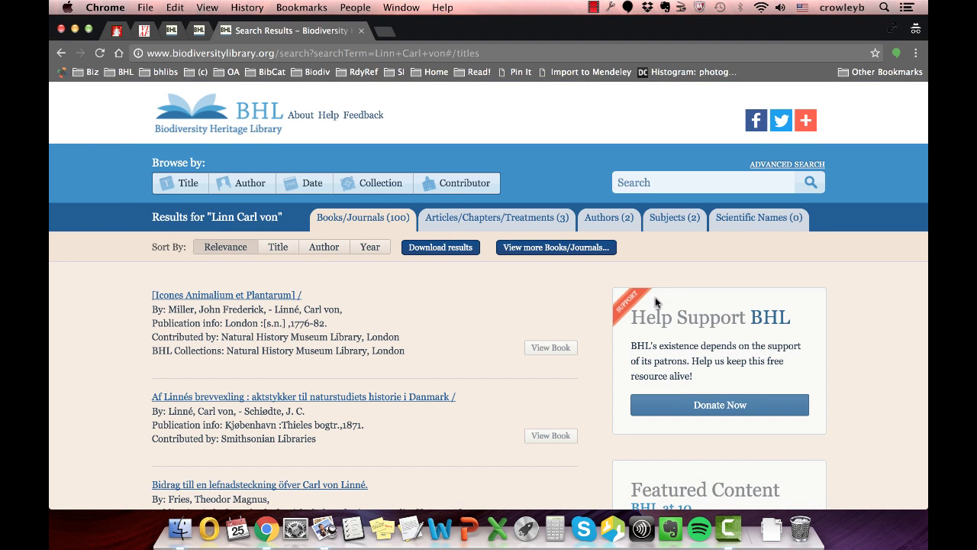
# - Filter the 'Linn Carl von' results to the Authors (2) list
pyautogui.click(624, 222)
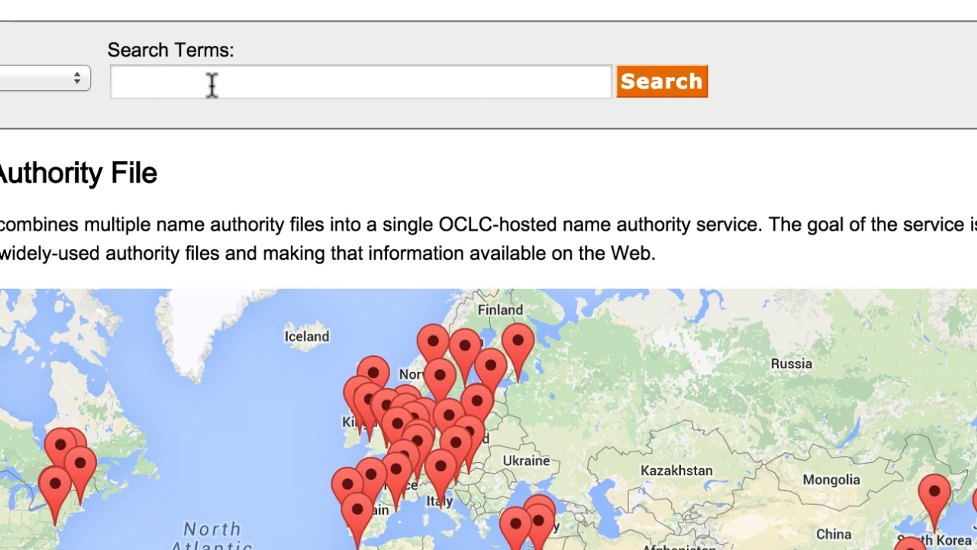
# - Search VIAF for names matching 'Linn*'
pyautogui.write('Linn*')
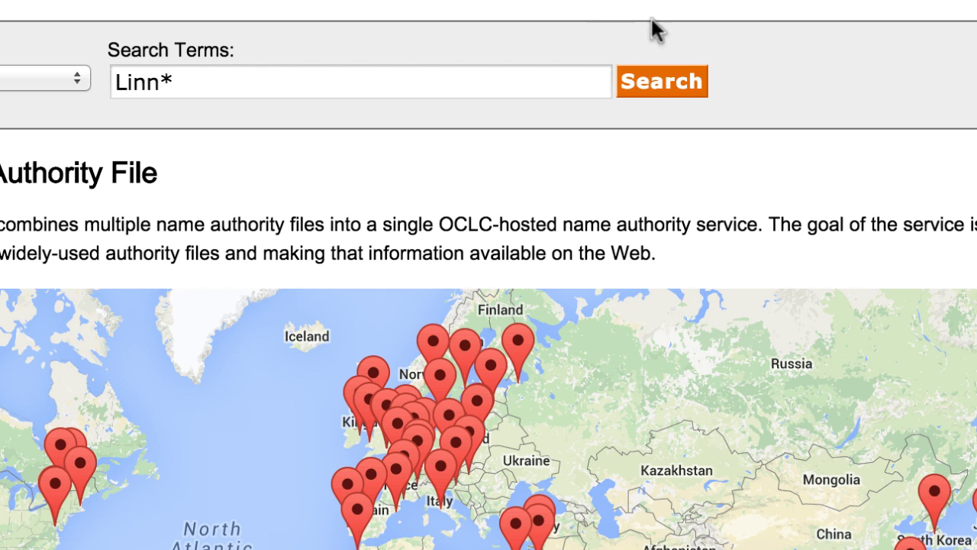
pyautogui.click(664, 90)
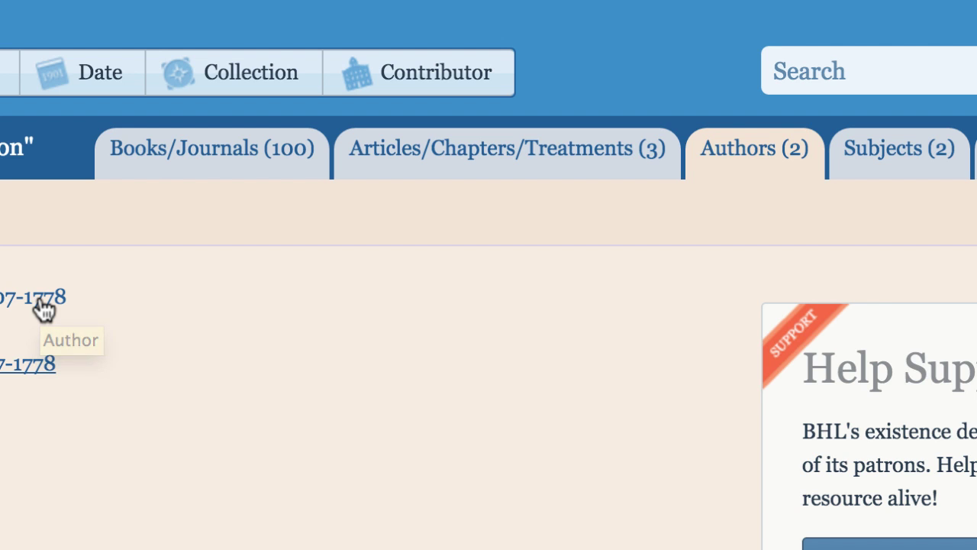
# - Open the 'Linnae, Carl von, 1707-1778' author page in a new tab
pyautogui.rightClick(39, 299)
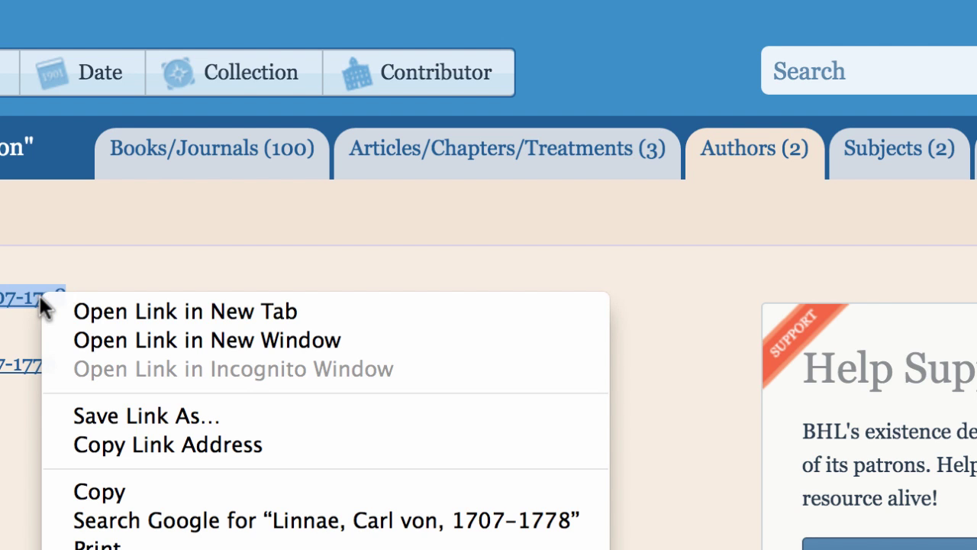
pyautogui.click(71, 311)
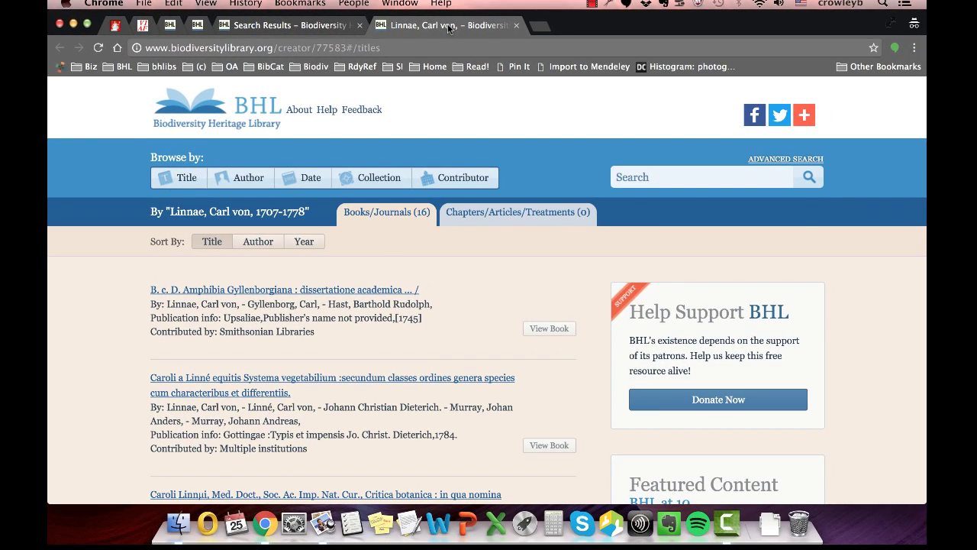
# - Return to the search results, then go to the BHL administration login page
pyautogui.click(290, 25)
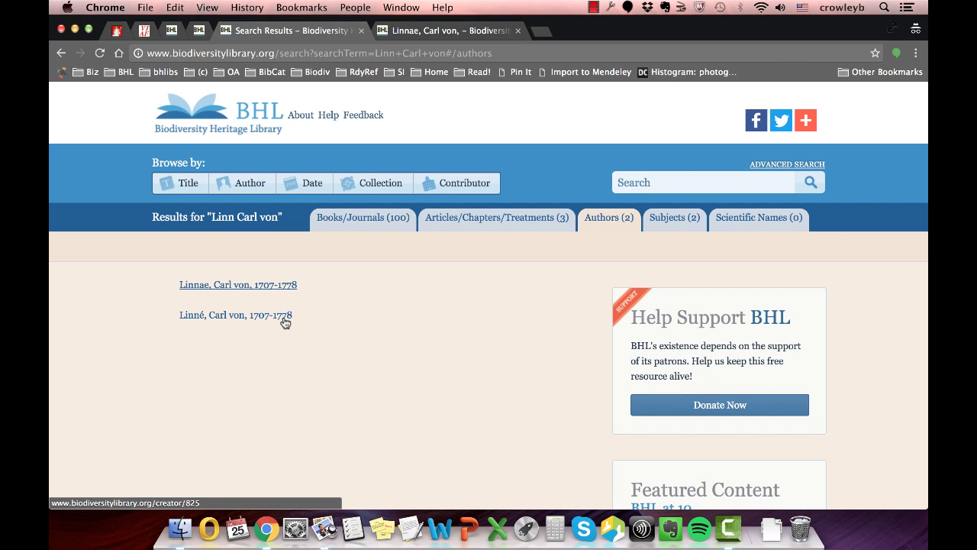
pyautogui.click(285, 322)
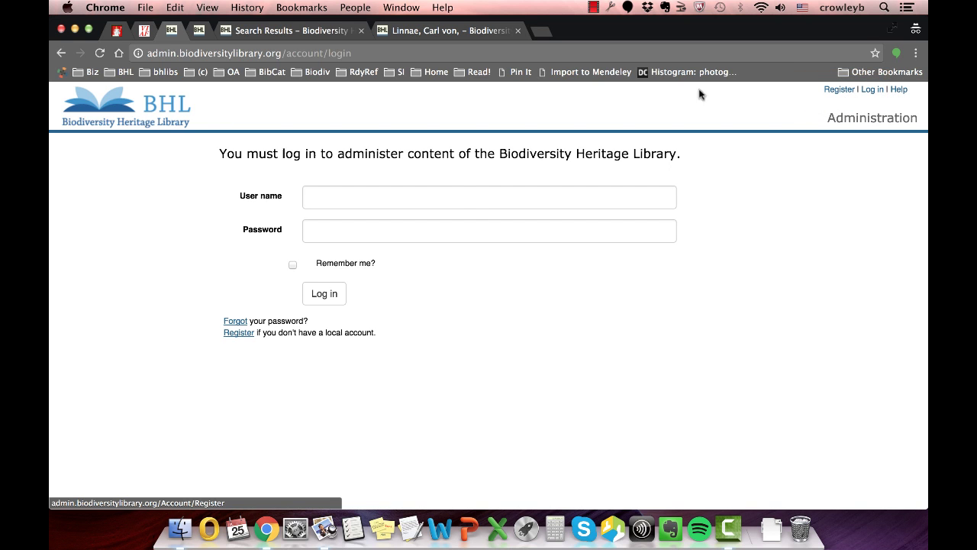
# - Log in to the administration site with the admin user name and password
pyautogui.click(468, 202)
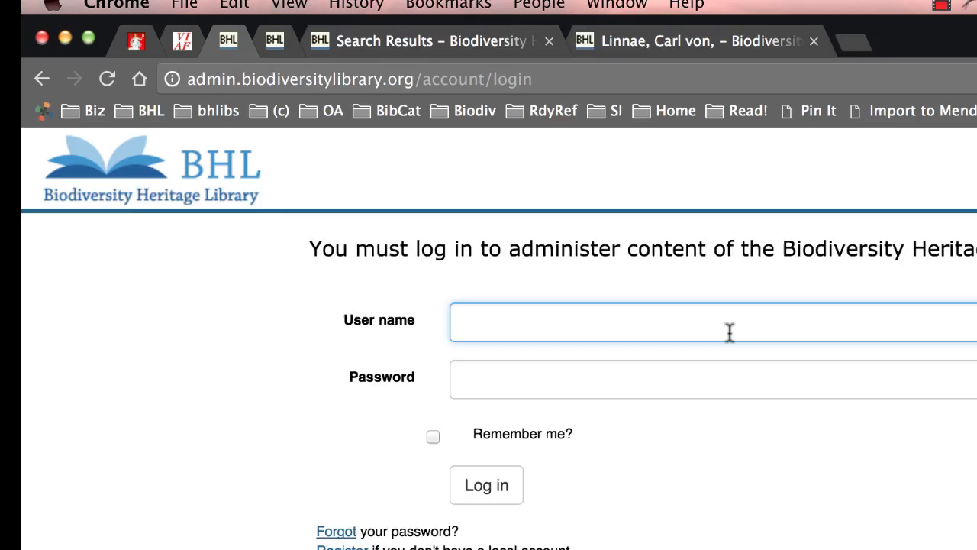
pyautogui.write('nura')
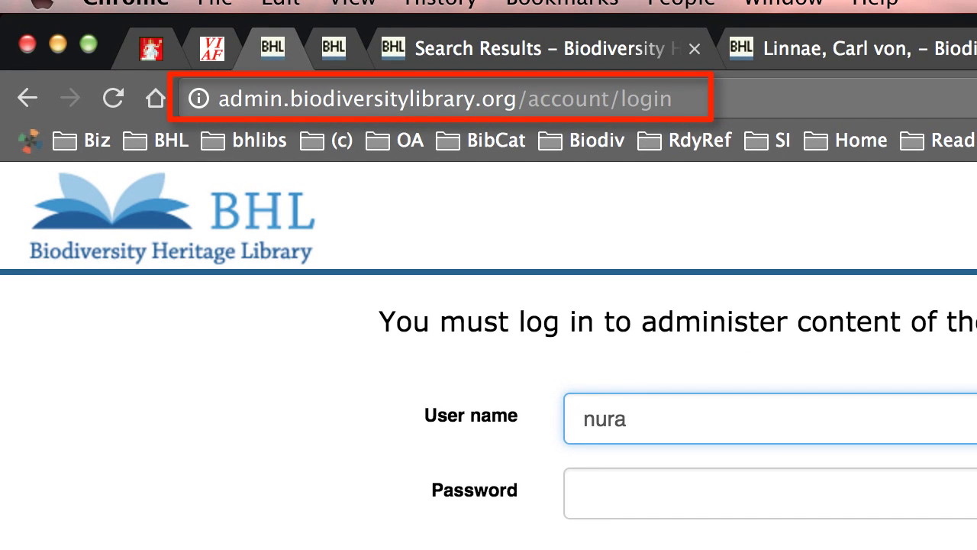
pyautogui.press('Tab')
pyautogui.write('•••••••')
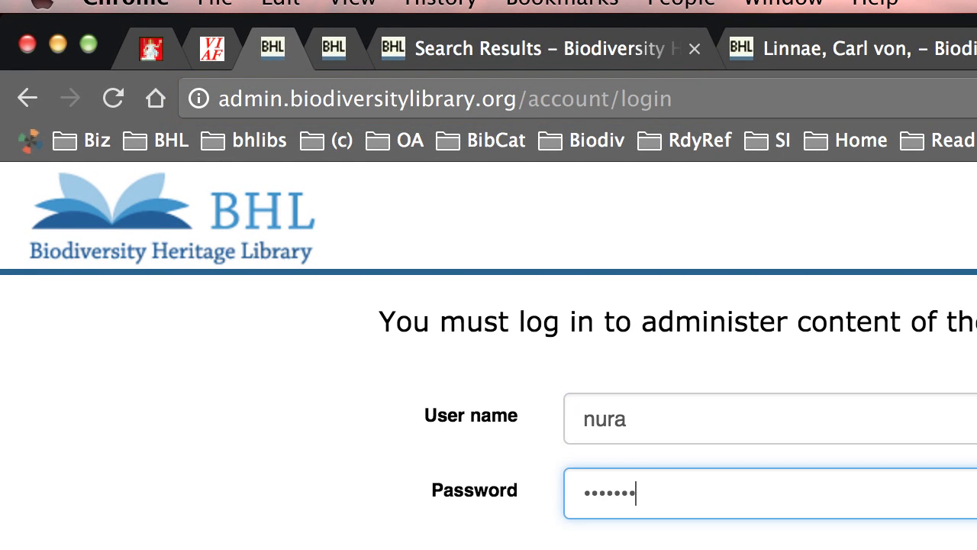
pyautogui.write('•••')
pyautogui.click(328, 302)
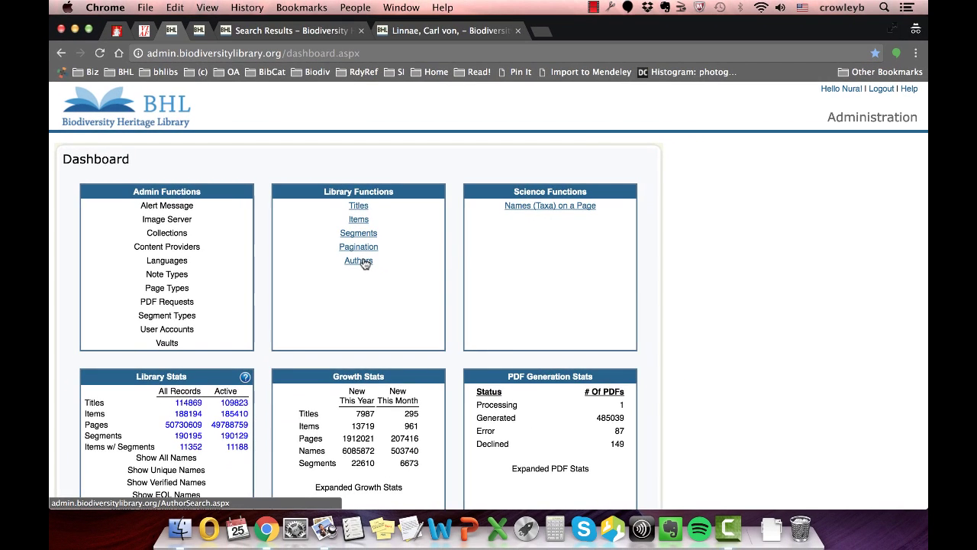
# - Look up author ID 77583 in admin Authors and open its edit record
pyautogui.click(420, 322)
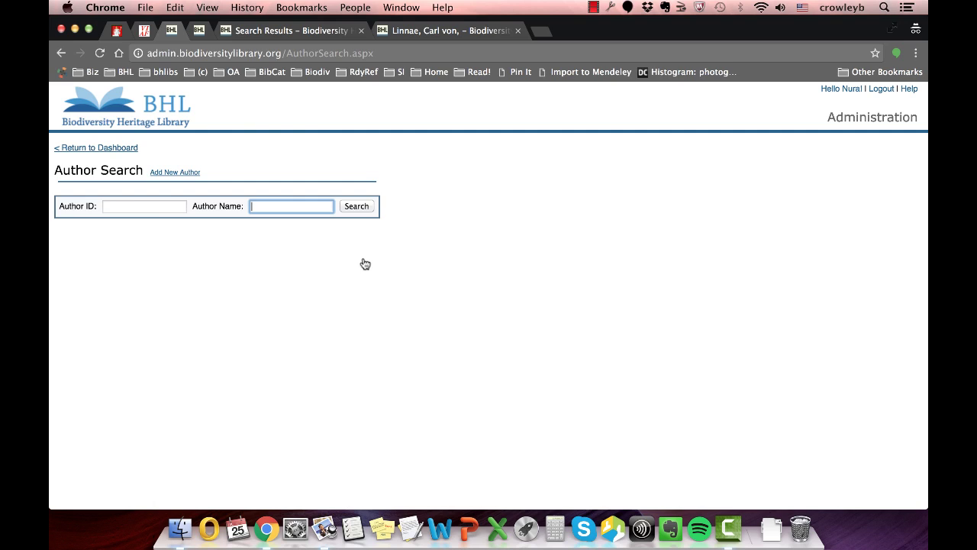
pyautogui.click(169, 207)
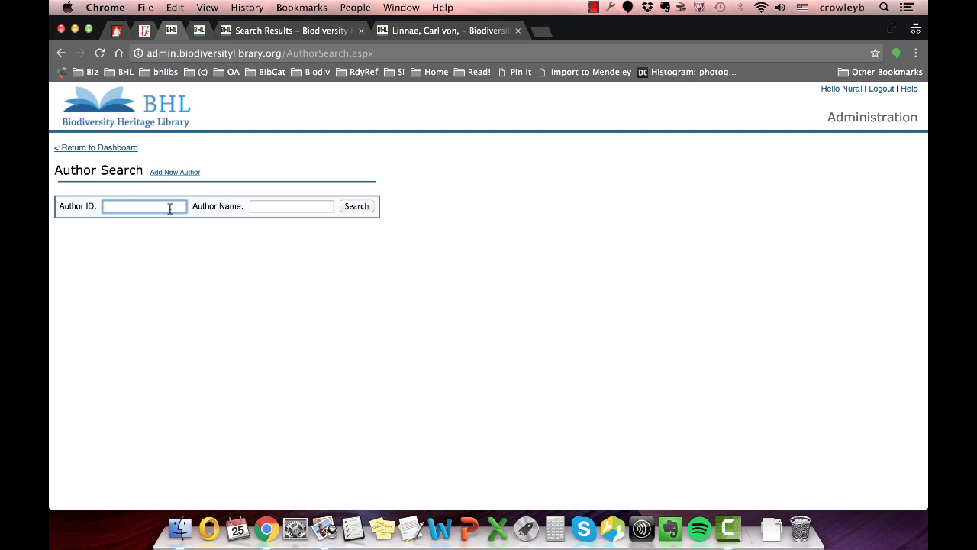
pyautogui.write('7')
pyautogui.write('583')
pyautogui.click(357, 206)
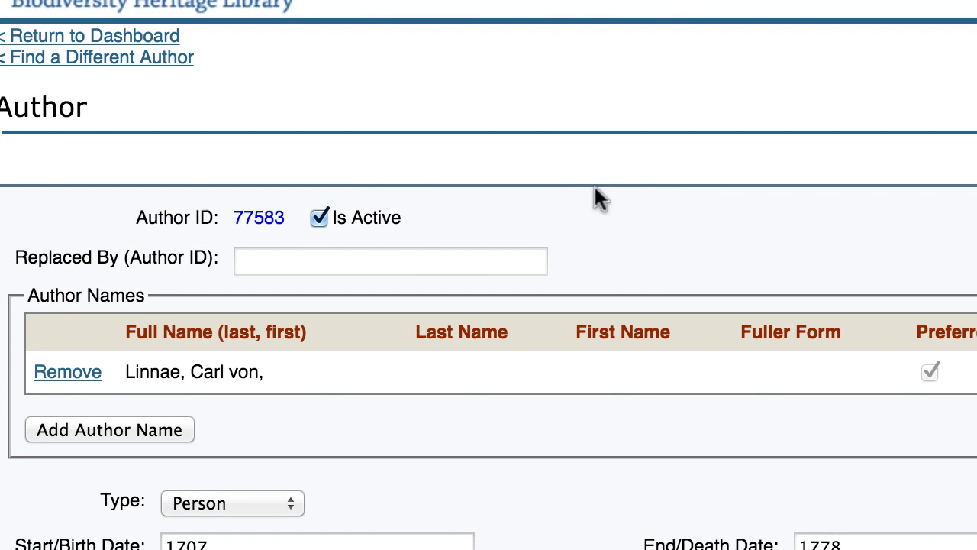
# - Uncheck Is Active for author 77583 and set Replaced By to author ID 825
pyautogui.click(318, 219)
pyautogui.click(304, 254)
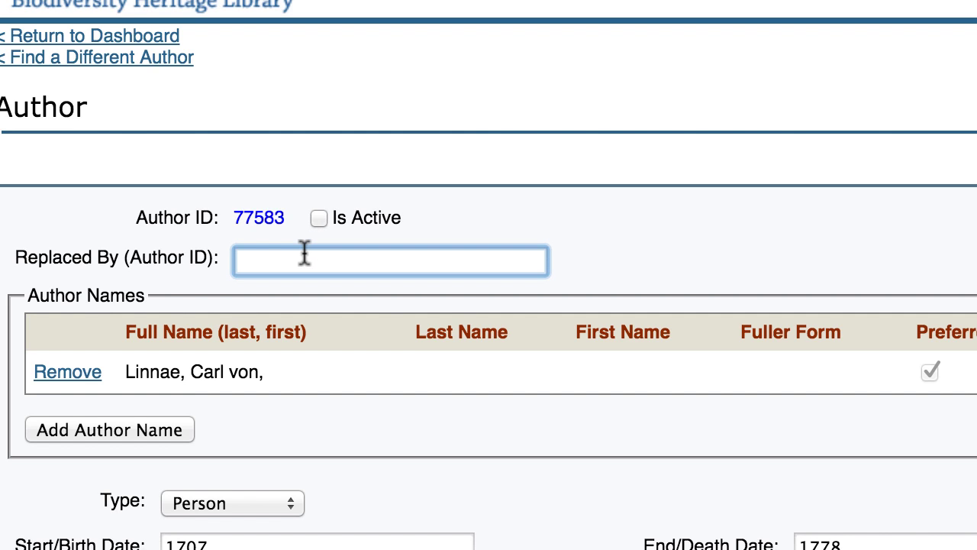
pyautogui.write('825')
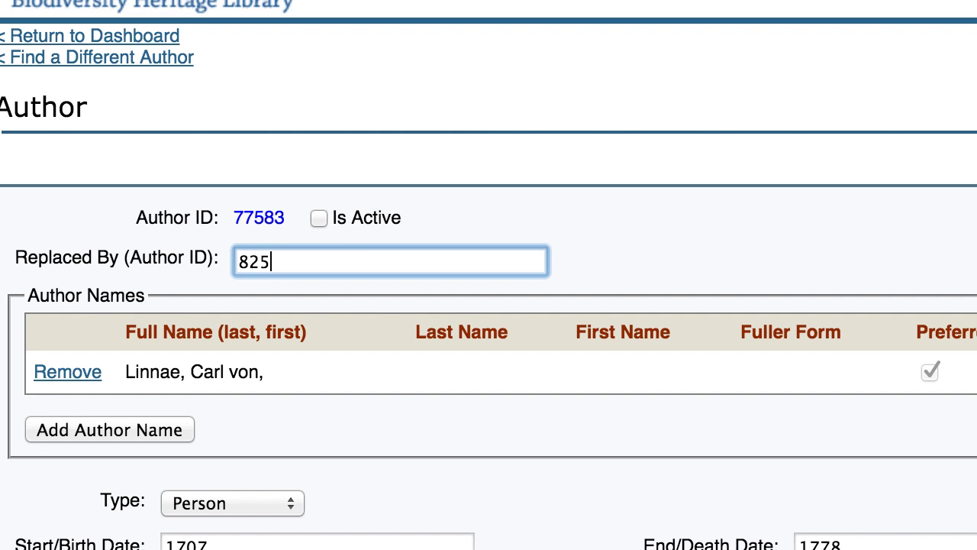